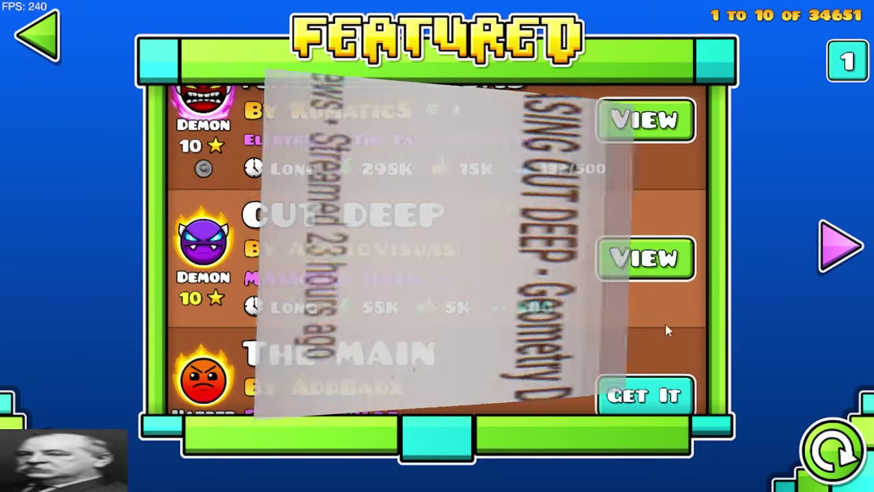
# Open the CUT DEEP level from the Featured list and view its description and comments.
pyautogui.moveTo(661, 277); pyautogui.dragTo(336, 225)
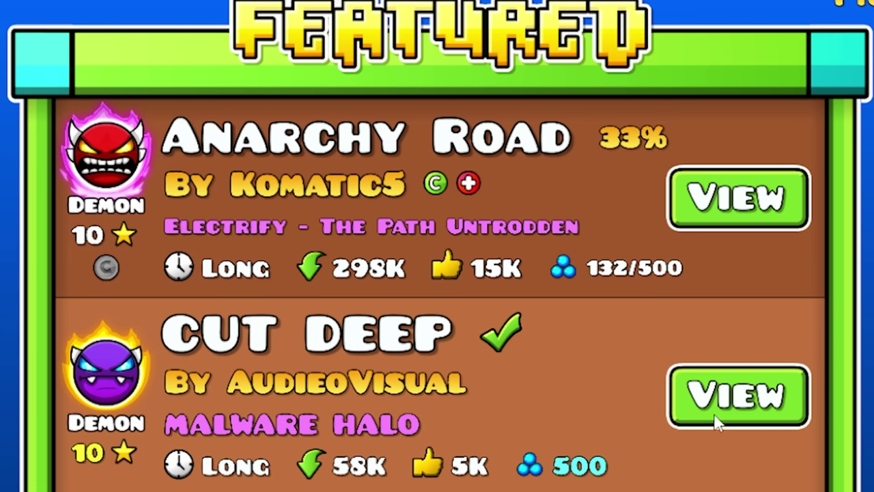
pyautogui.click(739, 396)
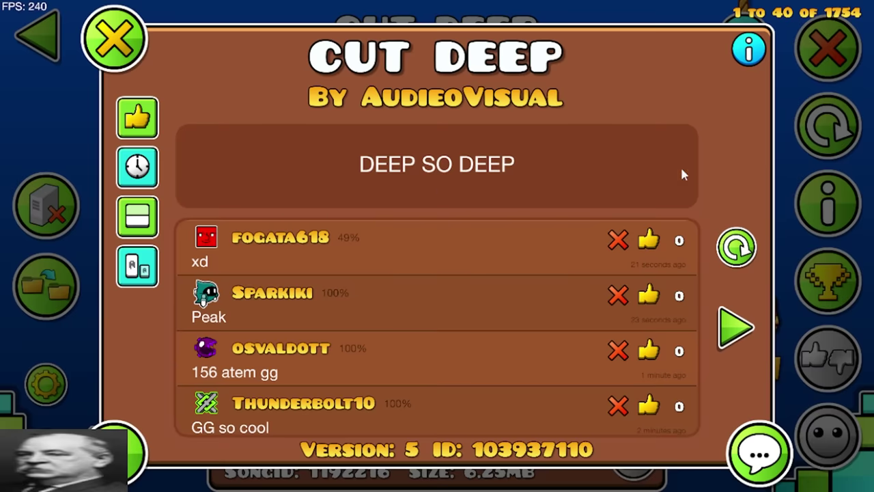
pyautogui.press('Escape')
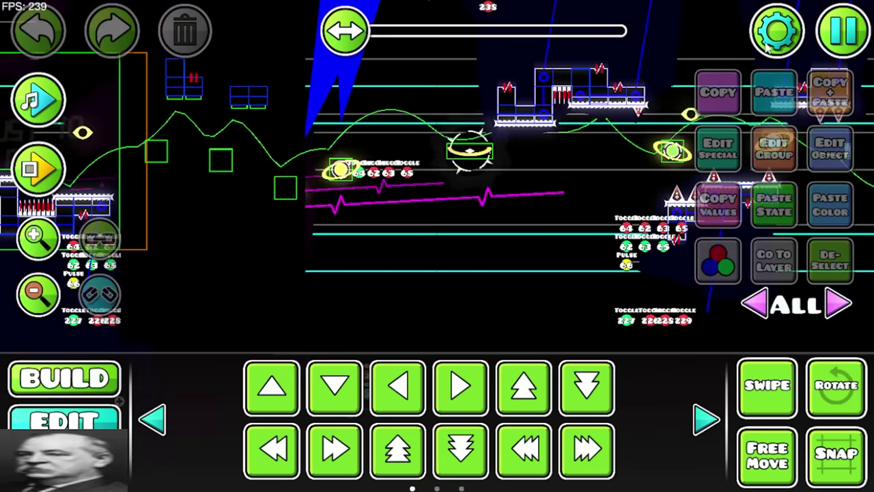
# Look over the level layout in the editor and playtest the blue HALO text section.
pyautogui.click(765, 45)
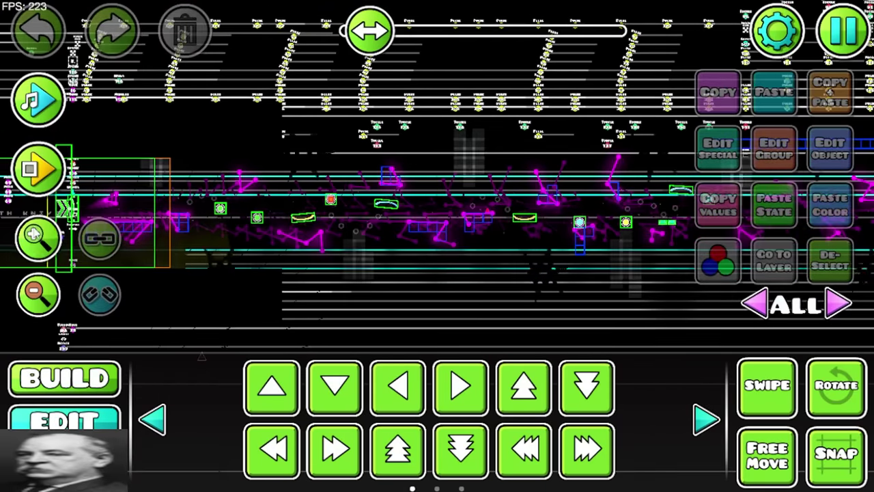
pyautogui.click(36, 232)
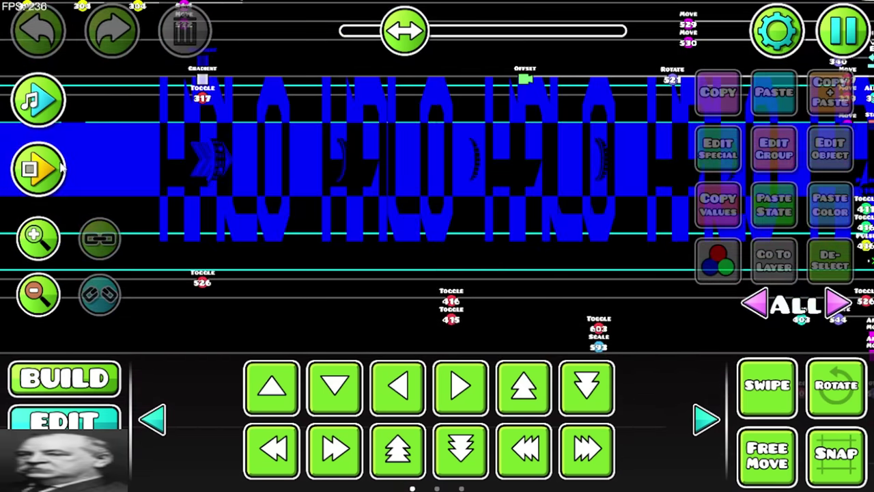
pyautogui.click(61, 167)
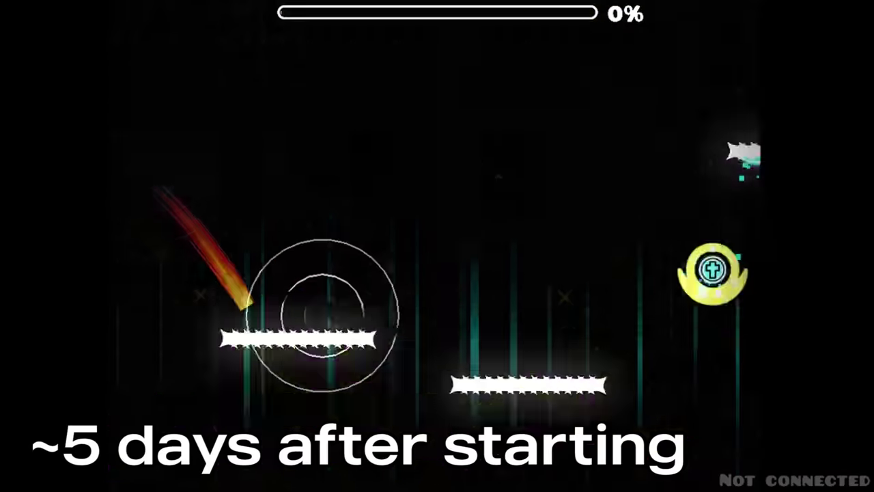
pyautogui.press('space')
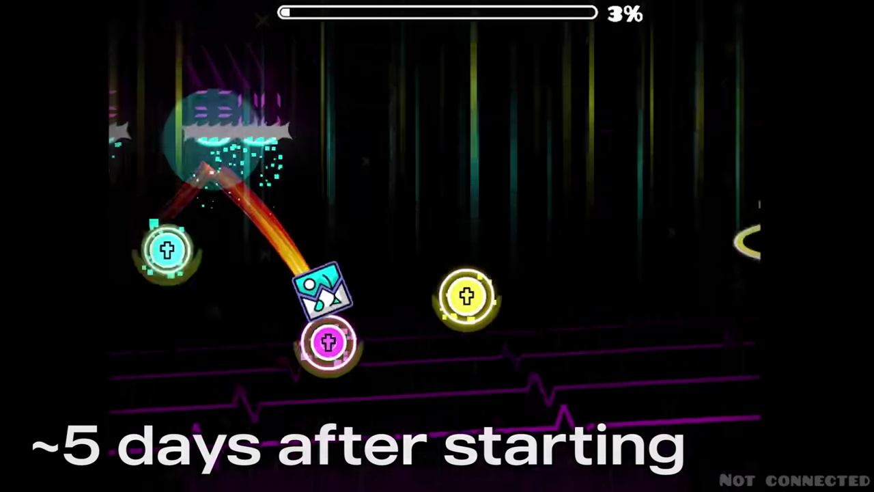
pyautogui.press('space')
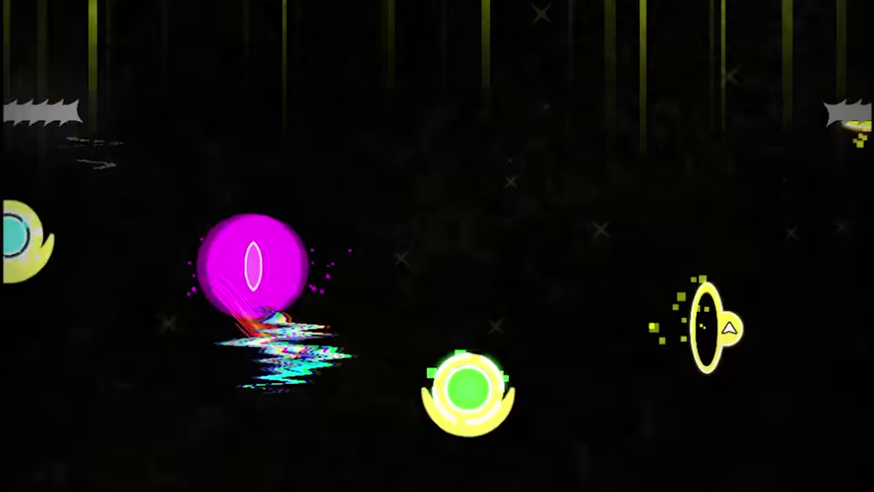
pyautogui.press('space')
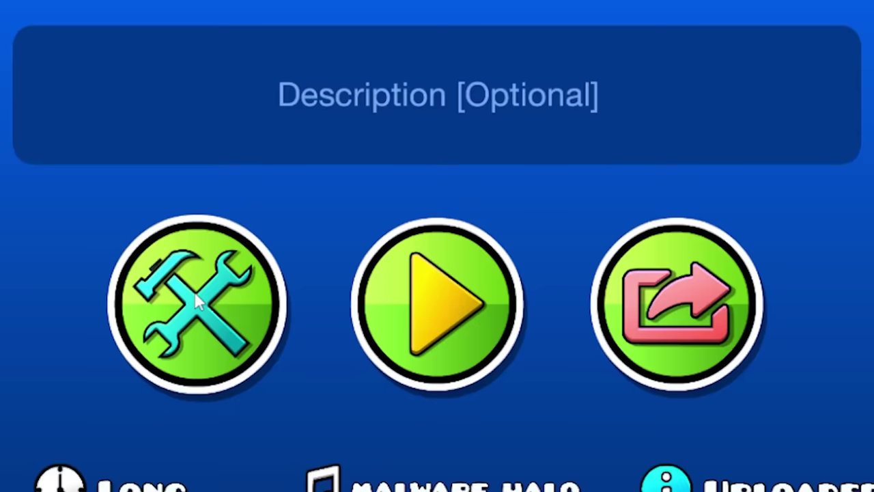
# Inspect the CD PLAYTEST layout in the editor and exit without saving, back to the list of own levels.
pyautogui.click(196, 300)
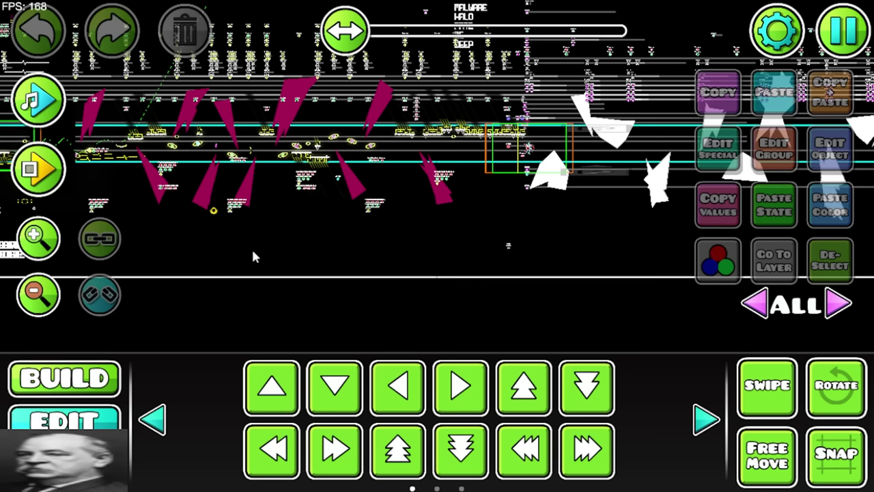
pyautogui.click(841, 31)
pyautogui.click(515, 362)
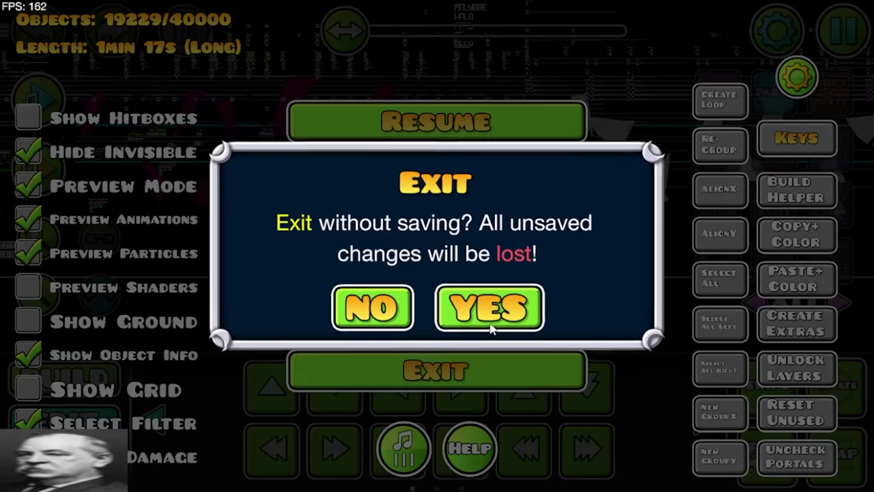
pyautogui.click(489, 311)
pyautogui.press('Escape')
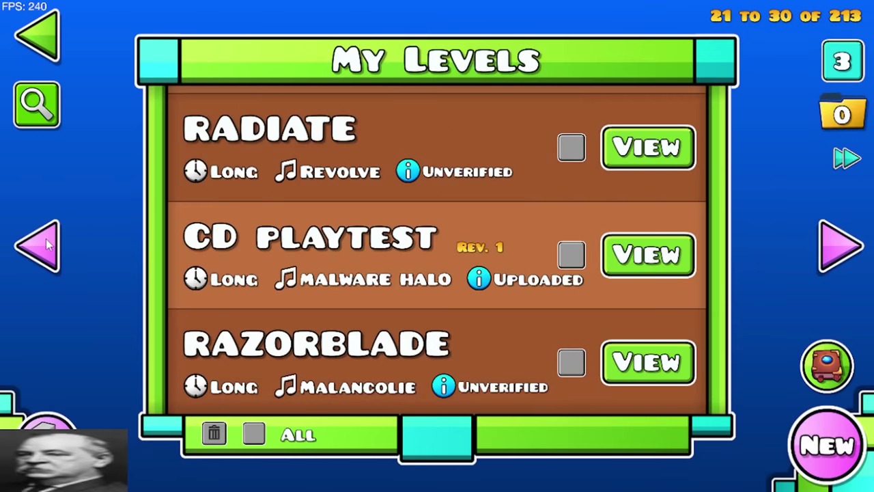
# Go to the first page of own levels and open CUT DEEP in the editor.
pyautogui.click(46, 235)
pyautogui.click(46, 235)
pyautogui.click(648, 147)
pyautogui.click(279, 236)
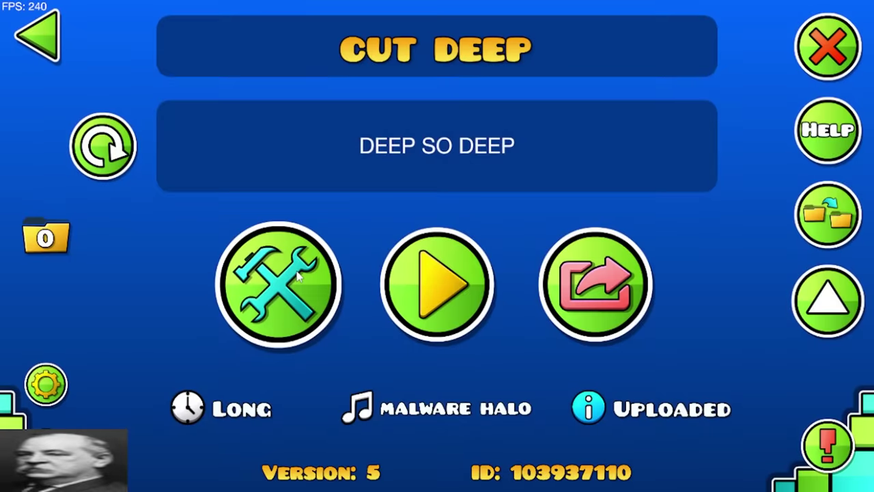
pyautogui.press('Return')
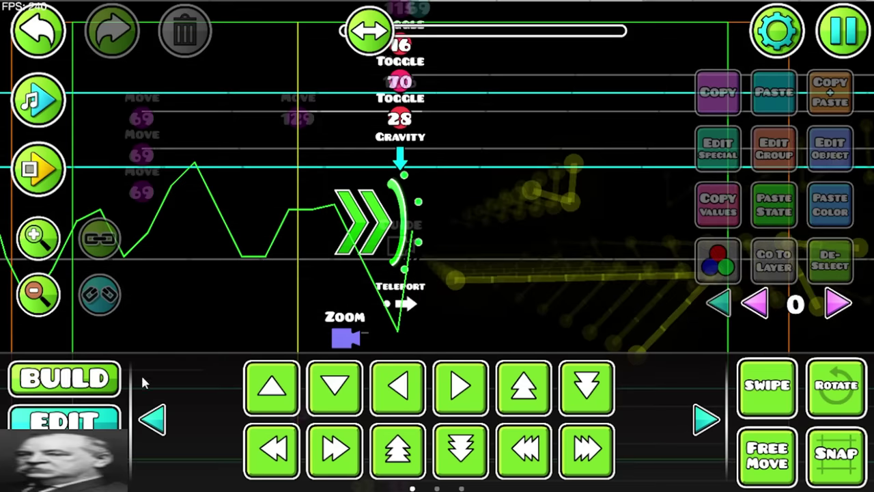
# Place a start position at the green speed portal beside the Gravity and Teleport triggers.
pyautogui.click(64, 378)
pyautogui.click(345, 332)
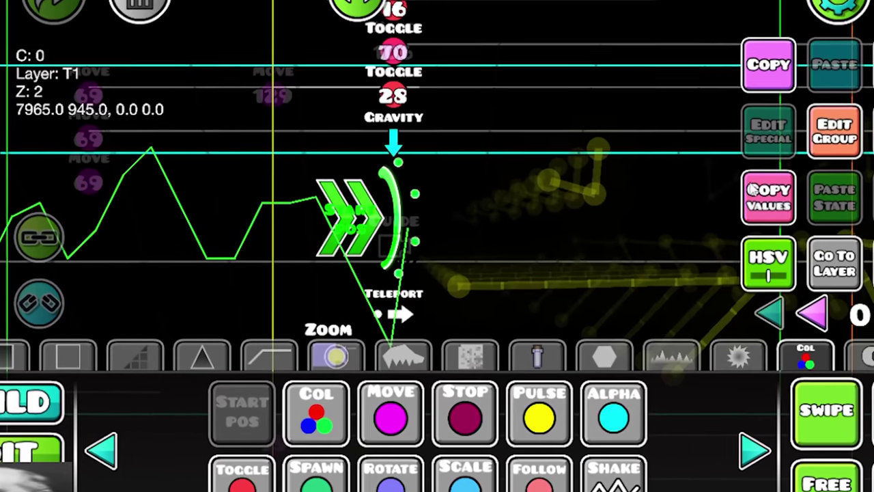
pyautogui.click(830, 147)
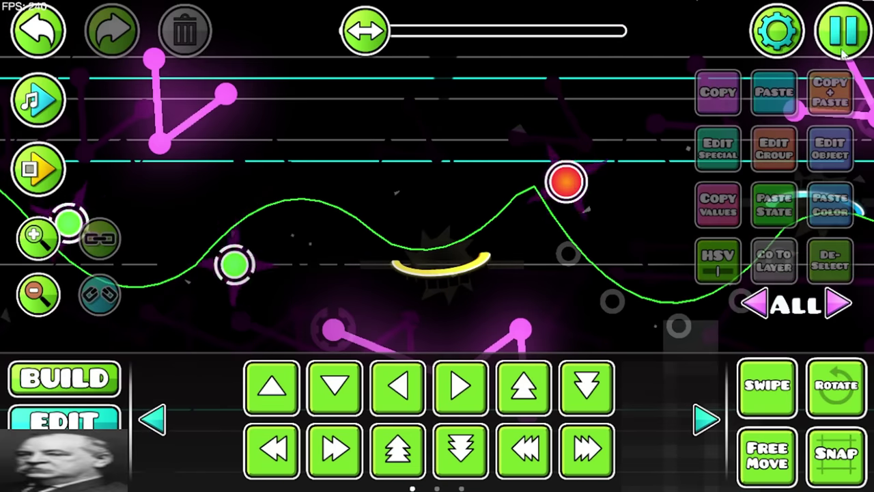
# Save the level without leaving the editor.
pyautogui.click(843, 51)
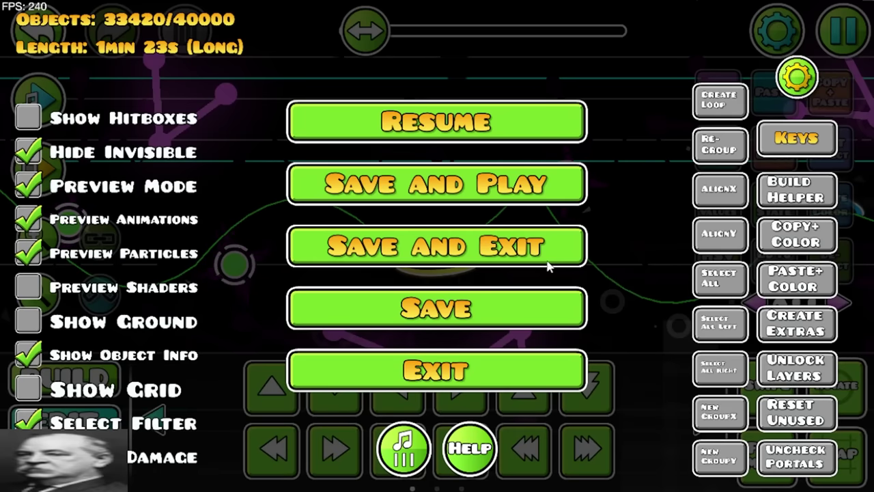
pyautogui.click(508, 318)
pyautogui.click(498, 312)
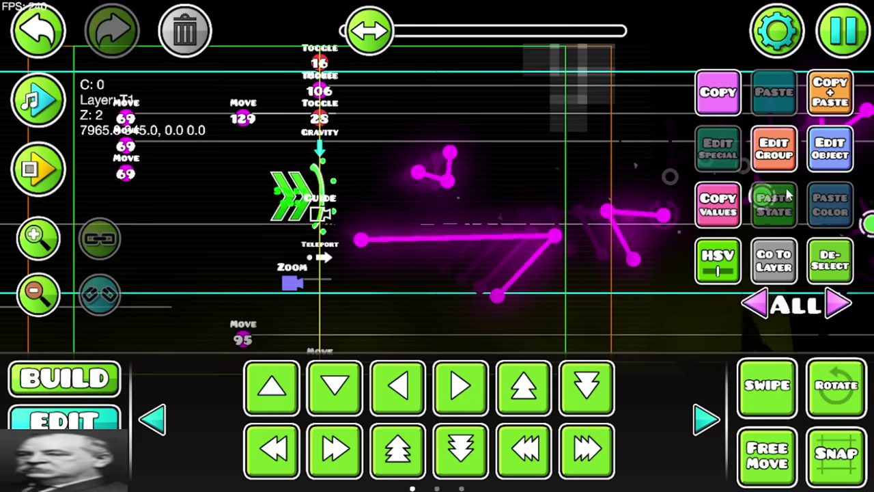
# Enable Mini Mode in the start position's options and playtest the section from there.
pyautogui.click(747, 193)
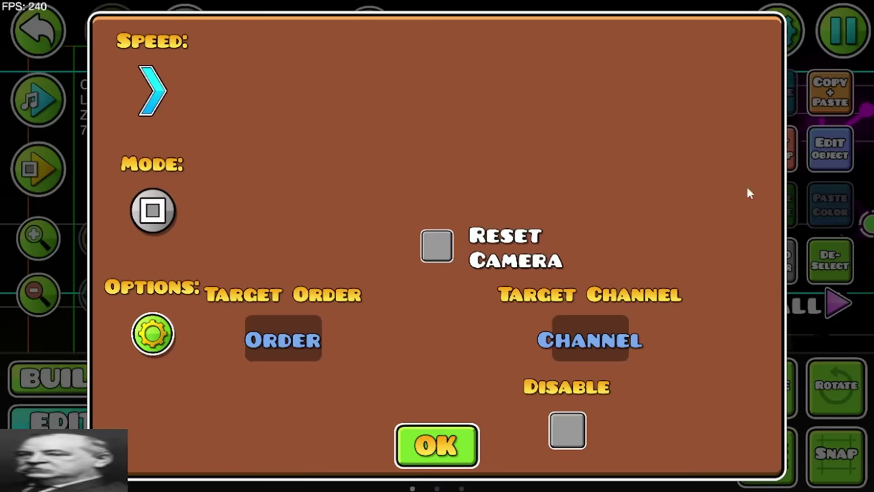
pyautogui.click(153, 333)
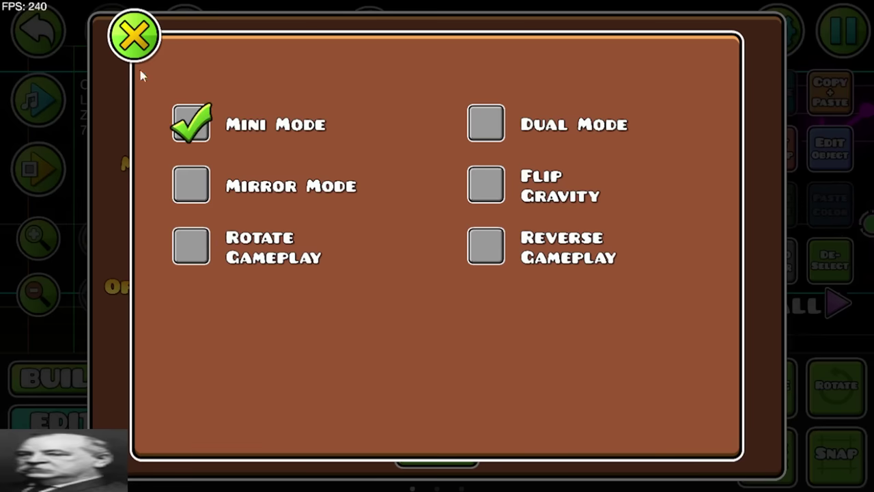
pyautogui.click(135, 40)
pyautogui.click(437, 444)
pyautogui.click(38, 168)
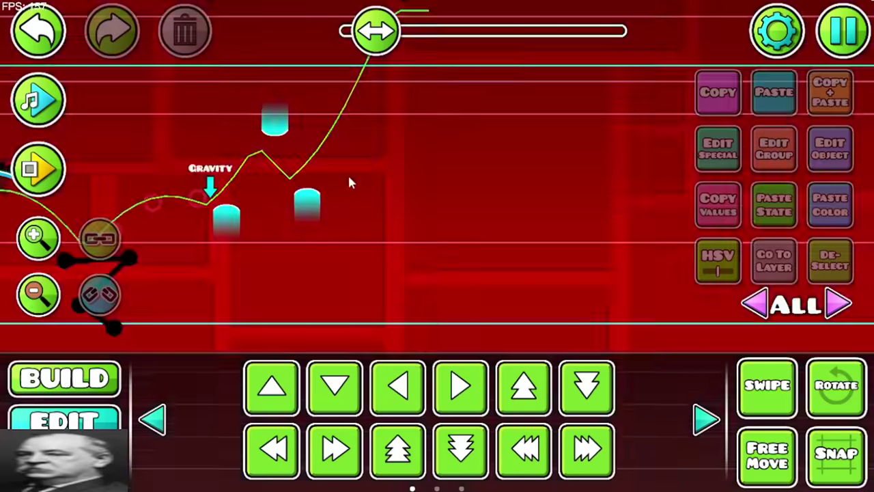
# Save the level and play it from the editor.
pyautogui.press('Escape')
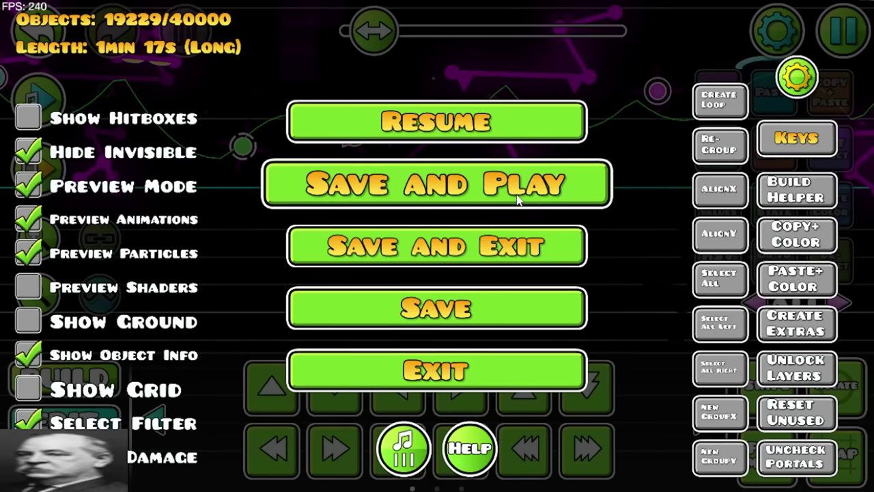
pyautogui.click(517, 198)
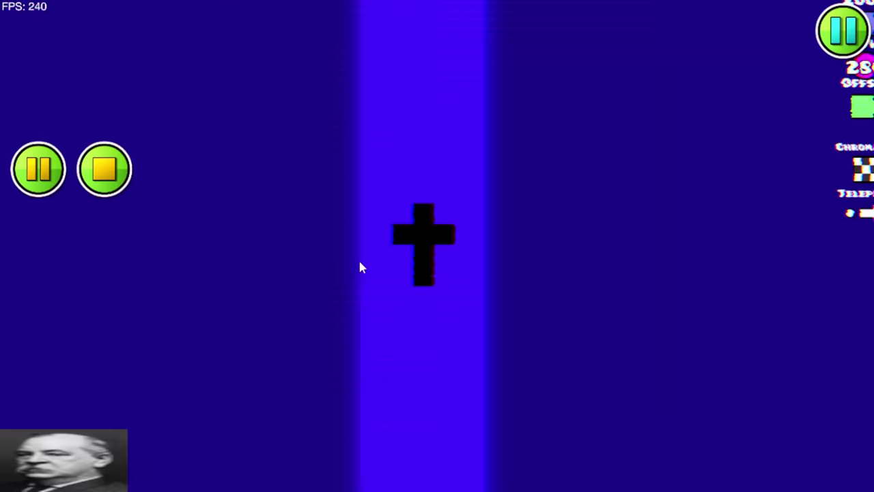
# Replay the "blood witch" tree section from its start position in the editor, through to the "love" art.
pyautogui.click(103, 169)
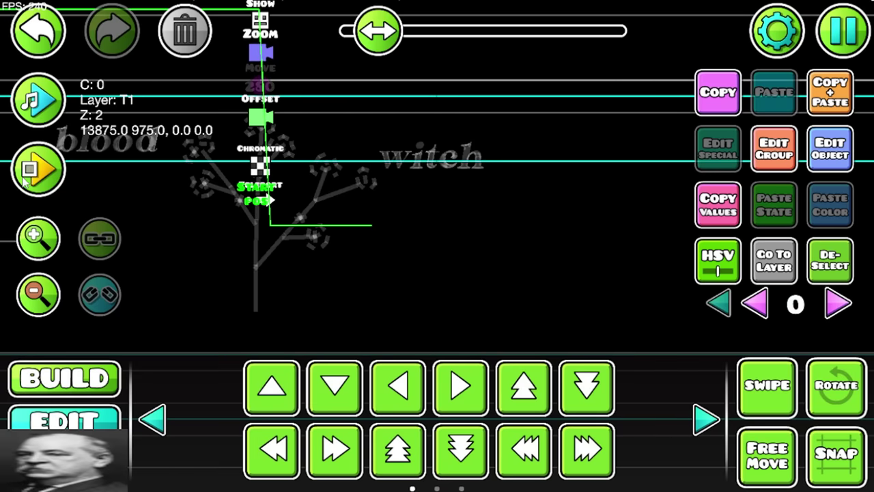
pyautogui.click(39, 169)
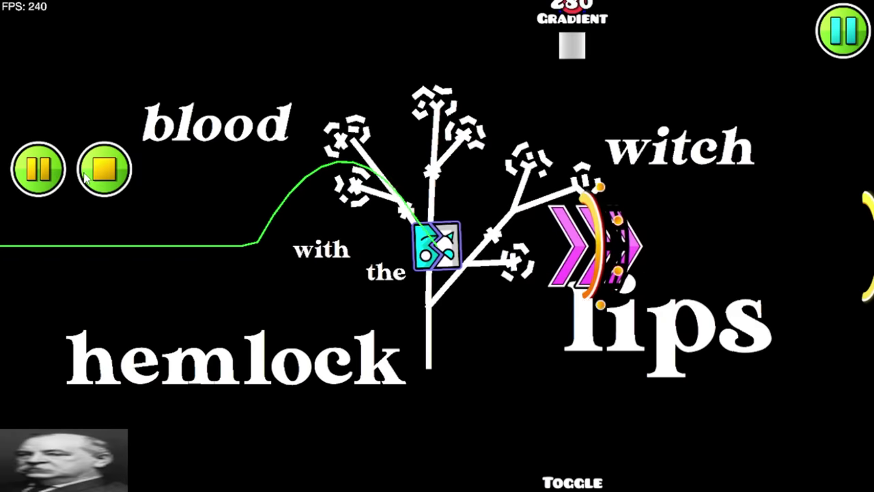
pyautogui.click(104, 168)
pyautogui.click(39, 169)
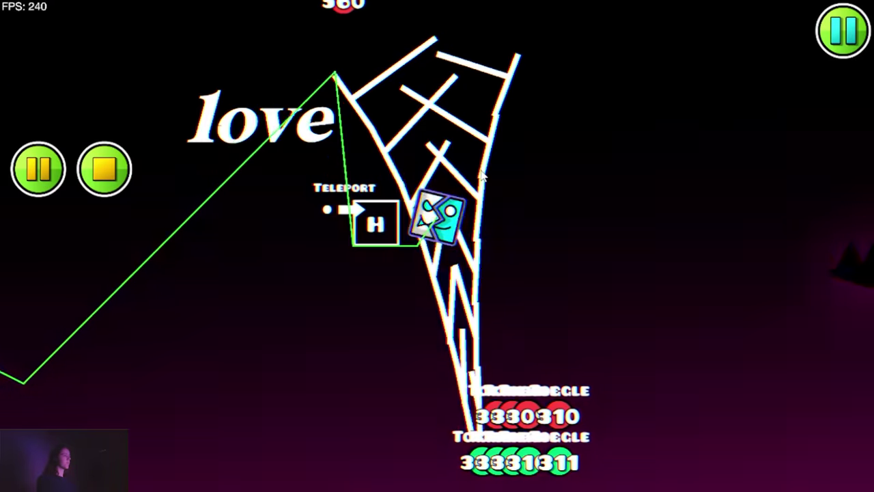
pyautogui.press('Escape')
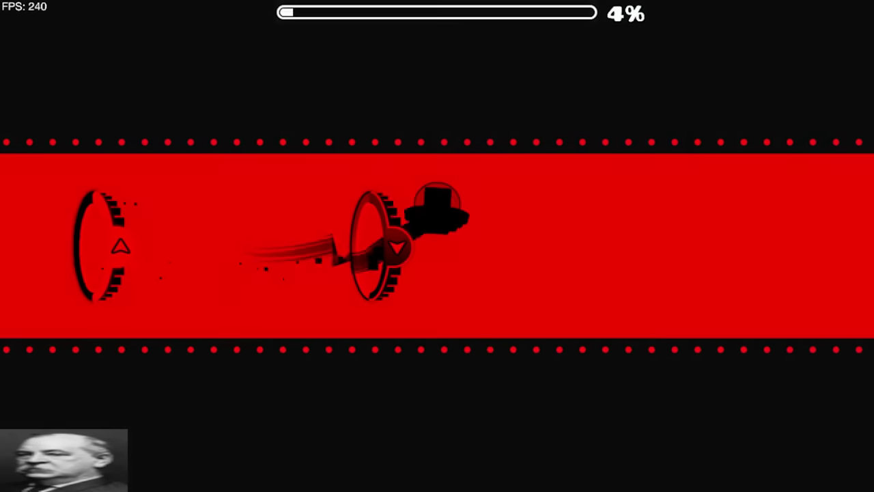
# Play through sections of CUT DEEP in normal mode, pausing and resuming the attempt to review the visuals.
pyautogui.press('Escape')
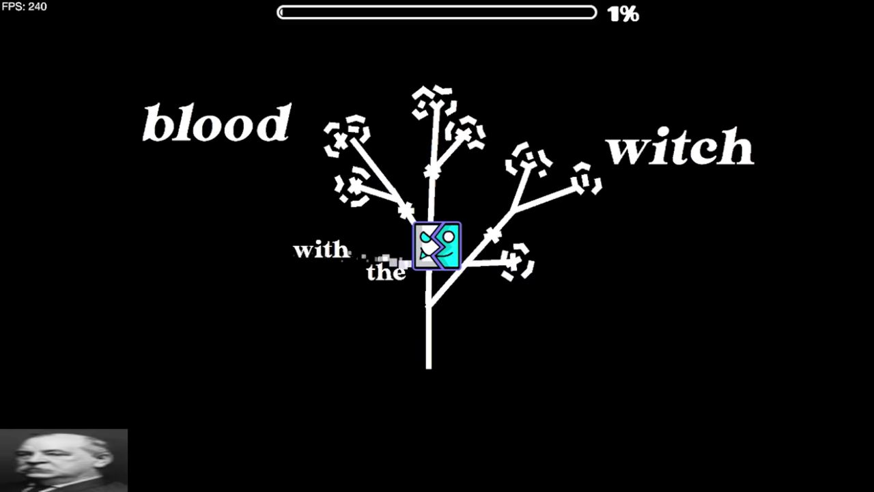
pyautogui.press('Escape')
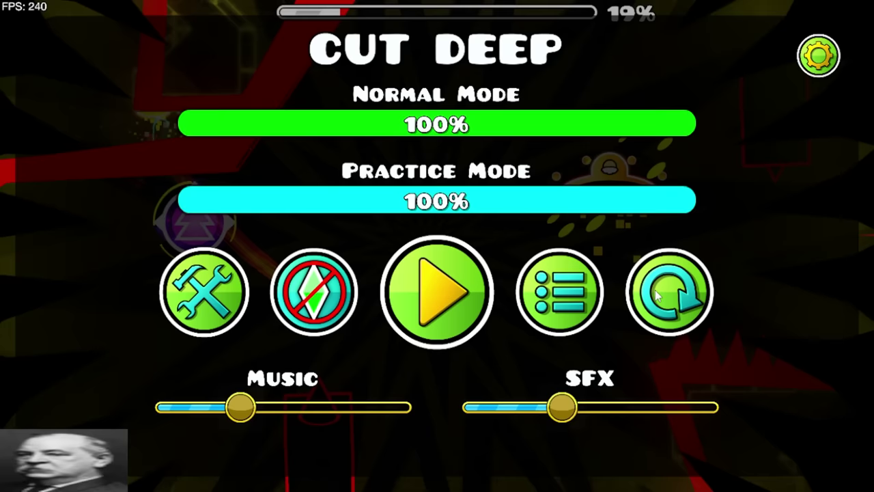
pyautogui.click(486, 295)
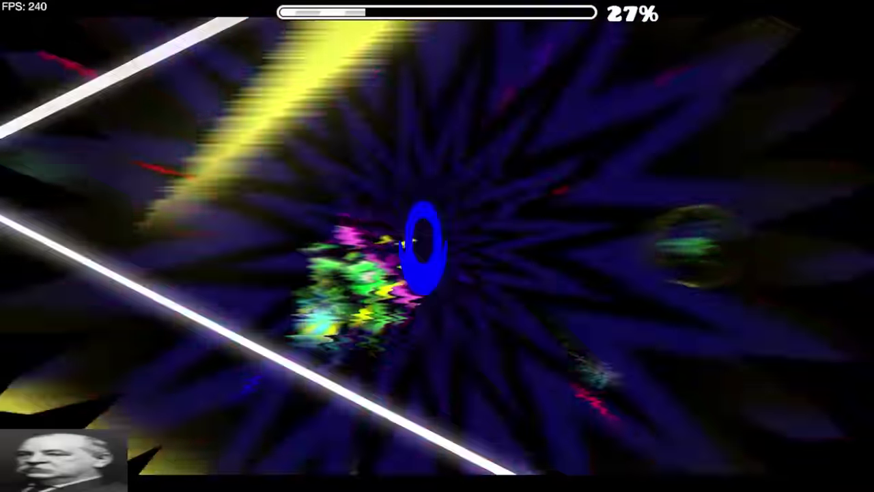
pyautogui.press('Escape')
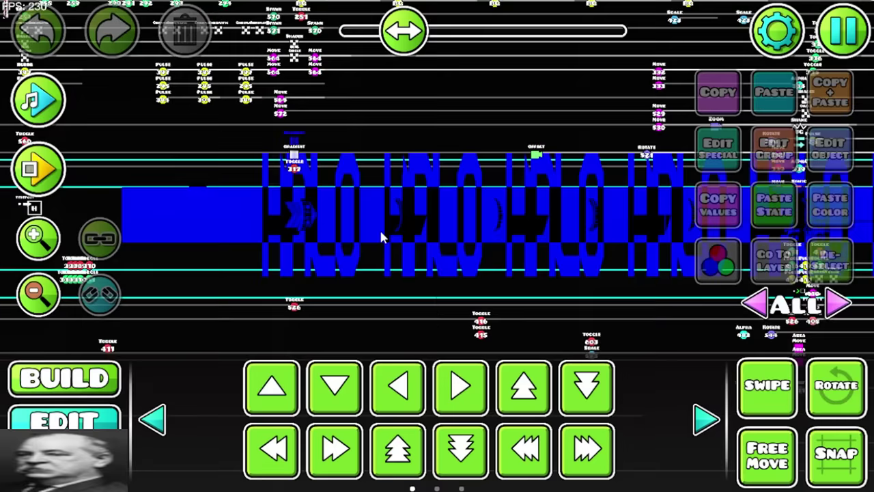
# Preview the music over the yellow spiked section and playtest the blue section from the start position at the "render" text.
pyautogui.scroll(5, 437, 177)
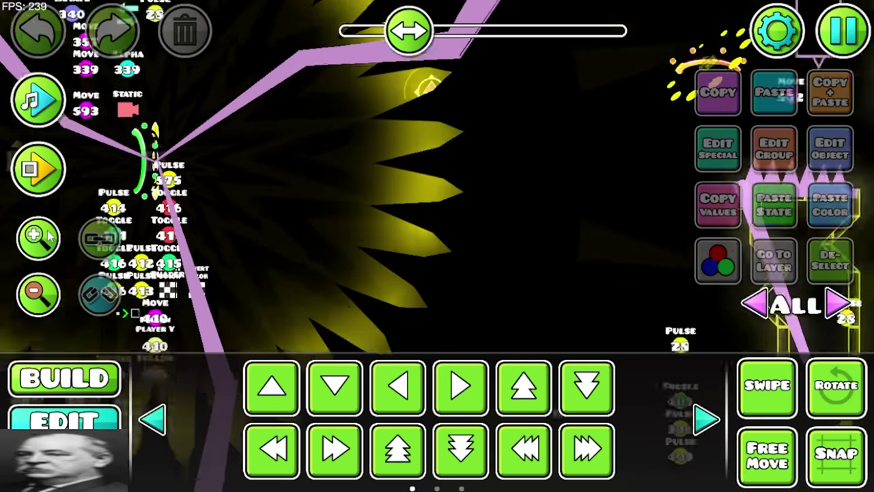
pyautogui.hscroll(8, 237, 200)
pyautogui.click(37, 99)
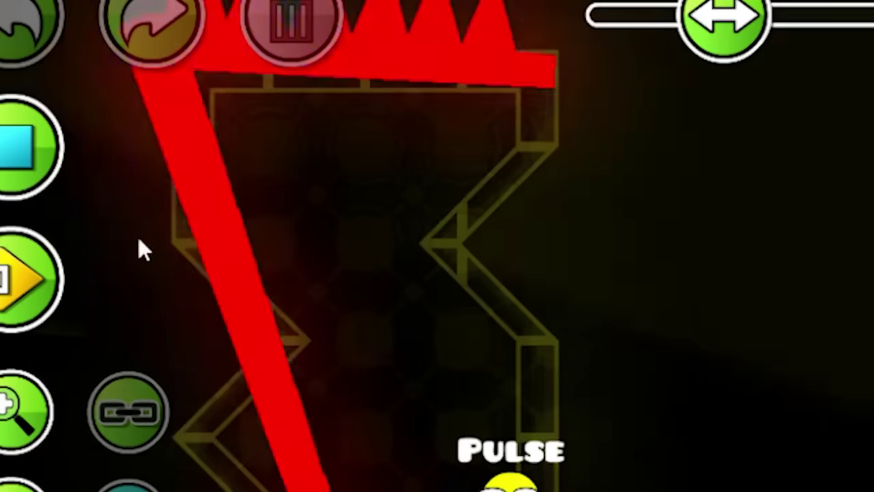
pyautogui.click(26, 154)
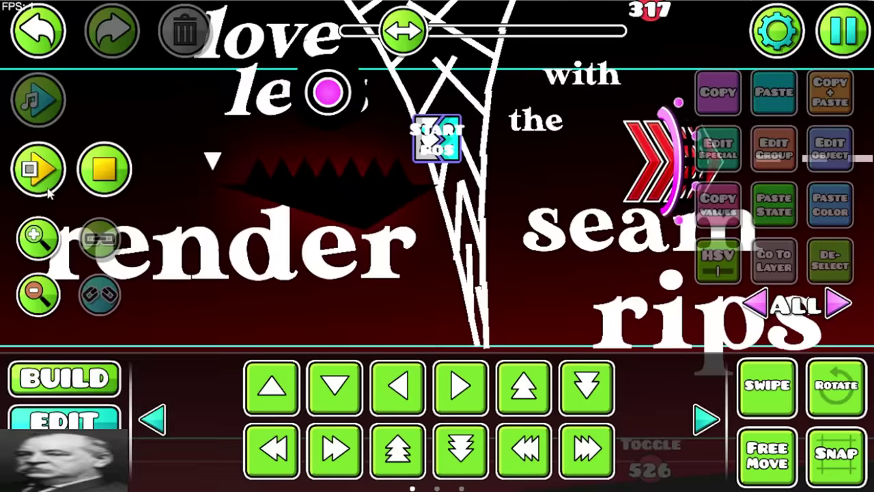
pyautogui.click(38, 169)
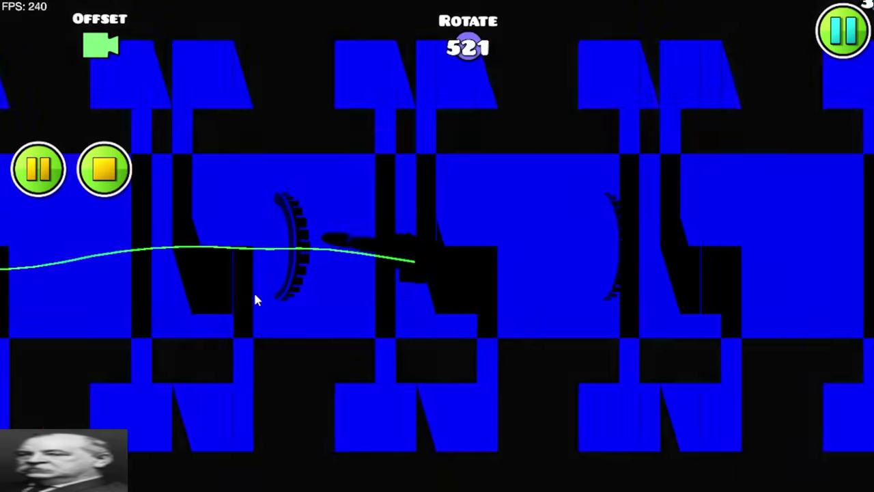
# Playtest the blue, red and yellow spiked sections, pausing and resuming the run once before ending it.
pyautogui.click(42, 170)
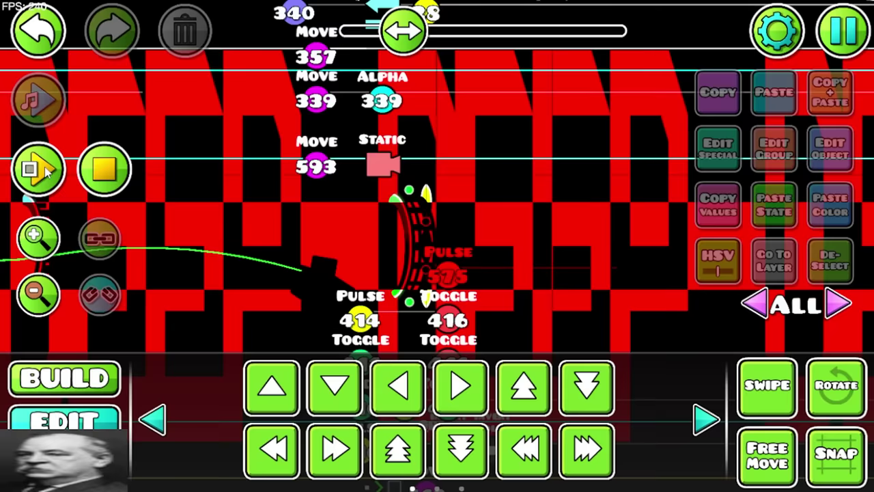
pyautogui.click(43, 170)
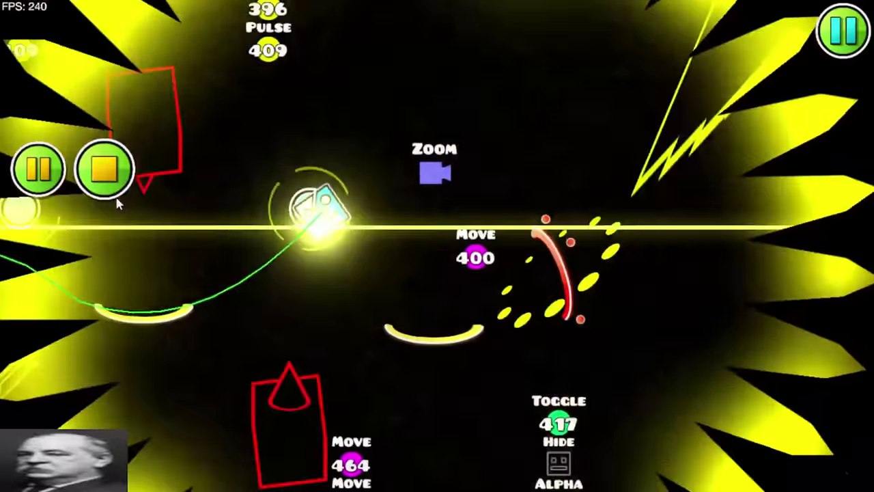
pyautogui.click(104, 169)
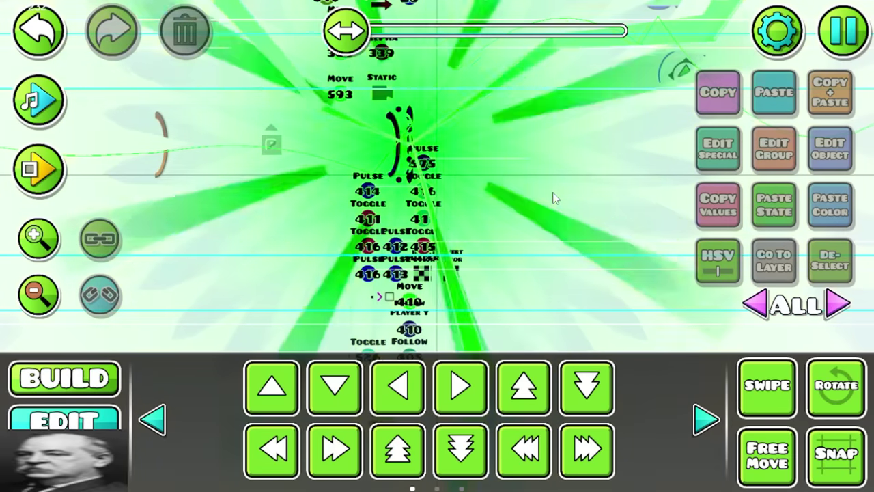
# Preview the music over the yellow spiked section and its opening triggers.
pyautogui.moveTo(552, 195); pyautogui.dragTo(316, 94)
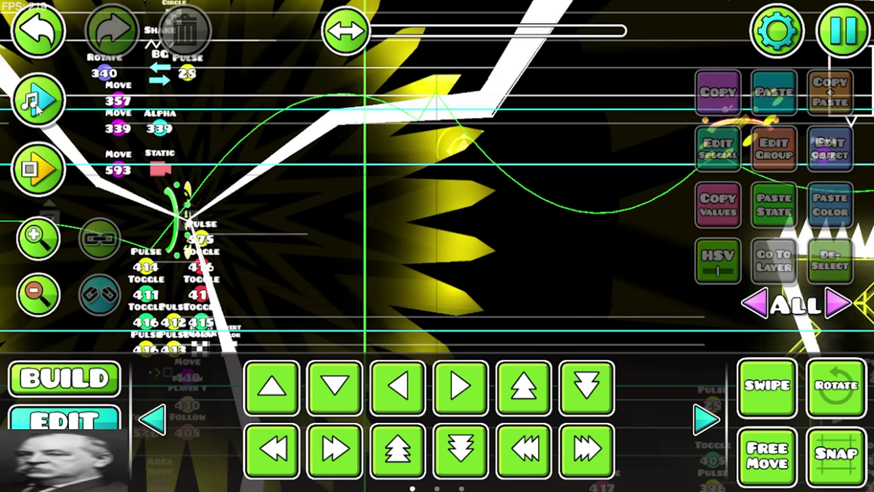
pyautogui.click(38, 102)
pyautogui.click(283, 185)
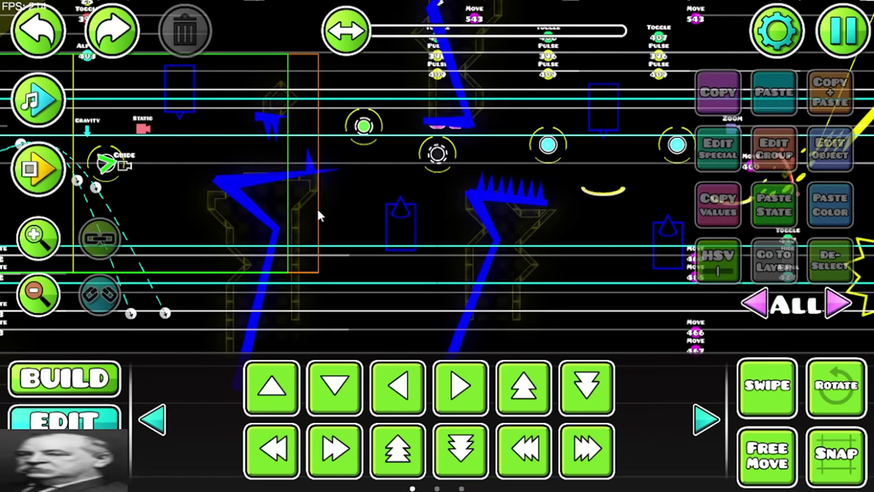
# Inspect the layout of the branching tree section and the glitched sawblade section, selecting the group 470 objects.
pyautogui.moveTo(318, 211); pyautogui.dragTo(361, 217)
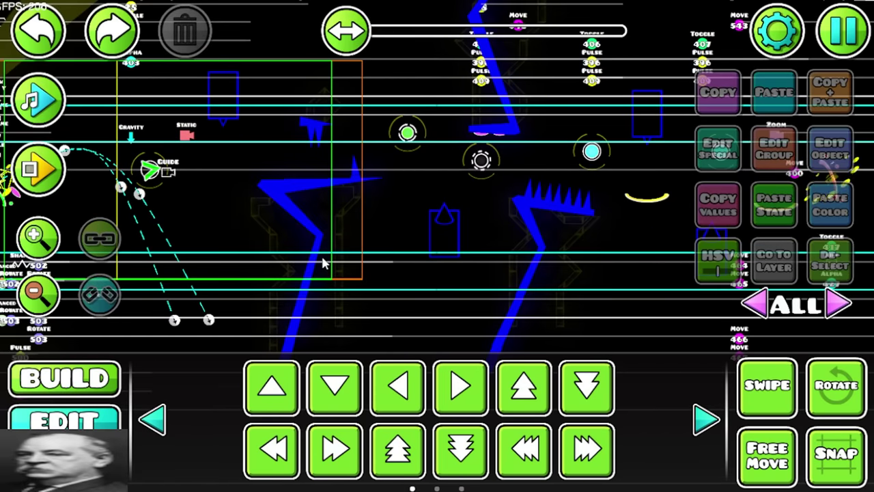
pyautogui.scroll(-5, 106, 290)
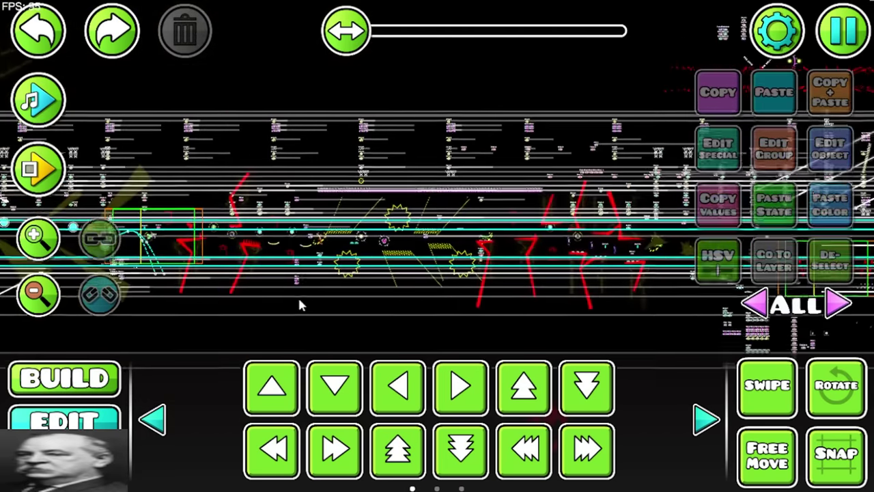
pyautogui.click(300, 305)
pyautogui.scroll(10, 244, 178)
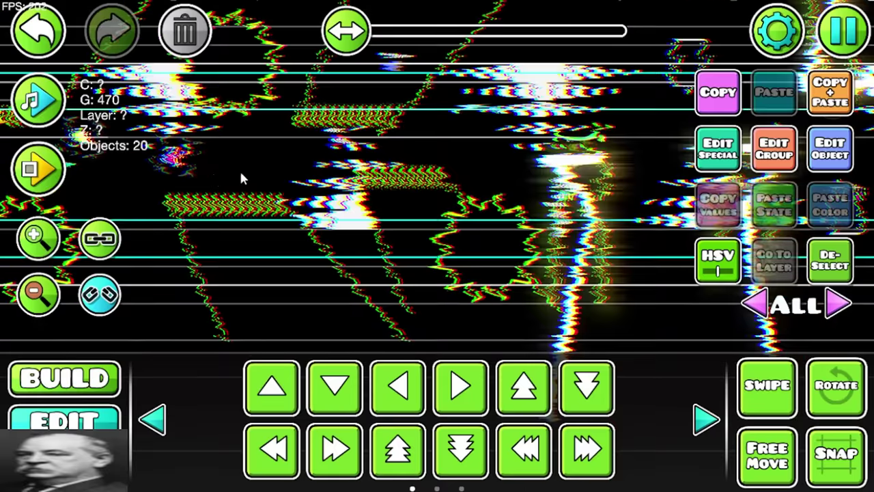
pyautogui.hscroll(5, 160, 263)
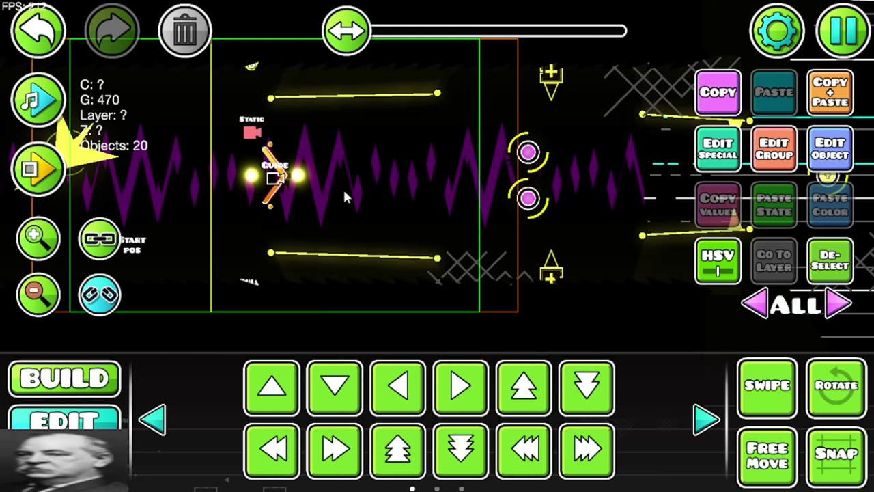
# Playtest the red waveform section from its start position.
pyautogui.click(829, 147)
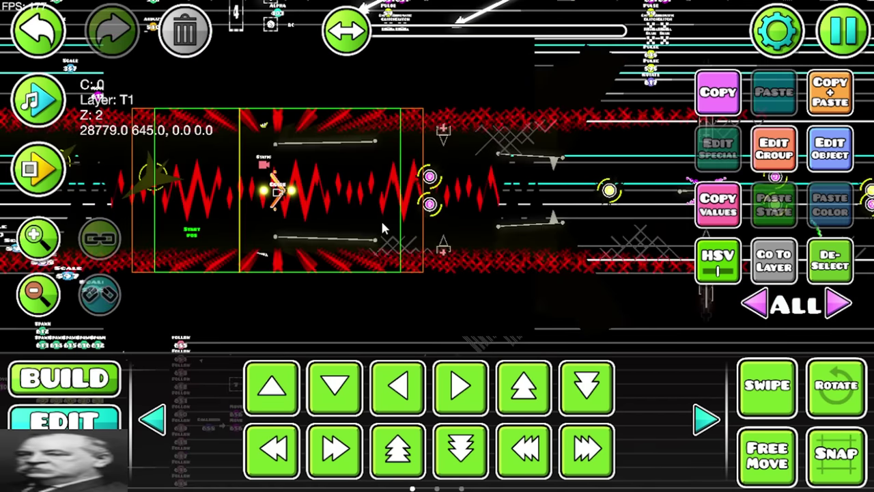
pyautogui.scroll(2, 381, 218)
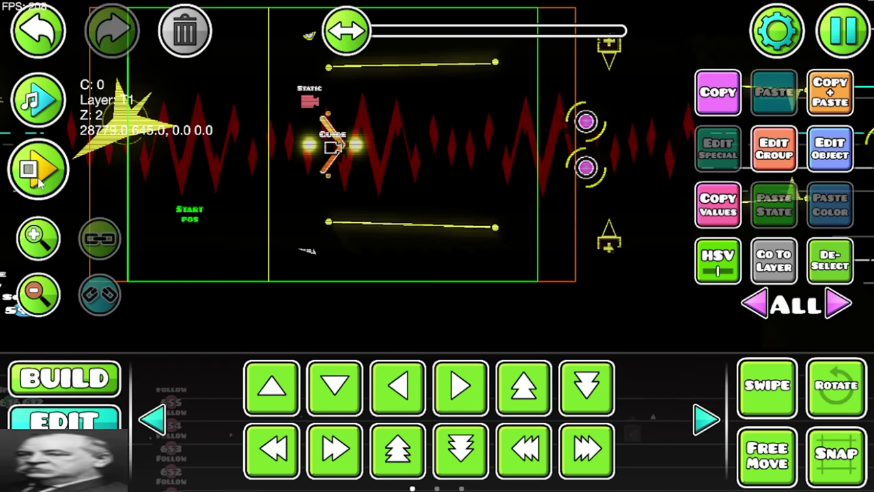
pyautogui.click(38, 174)
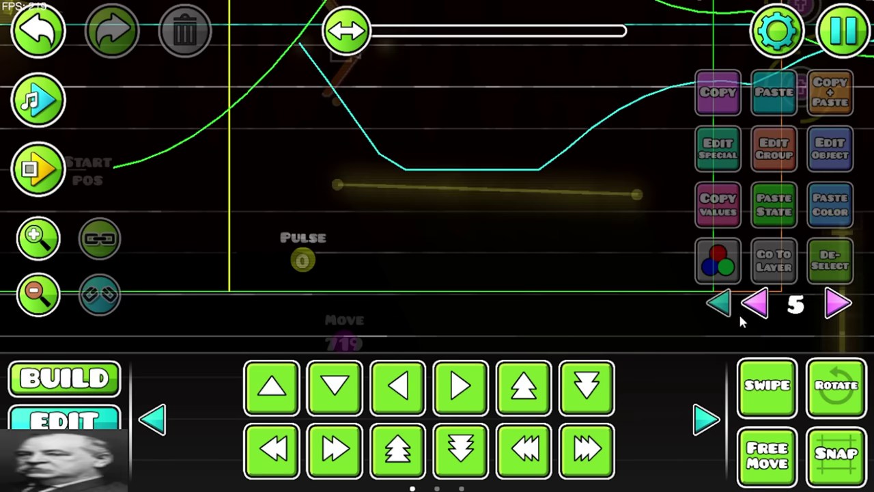
# Show all editor layers and replay the waveform section through the orbs leading to the red X.
pyautogui.click(719, 303)
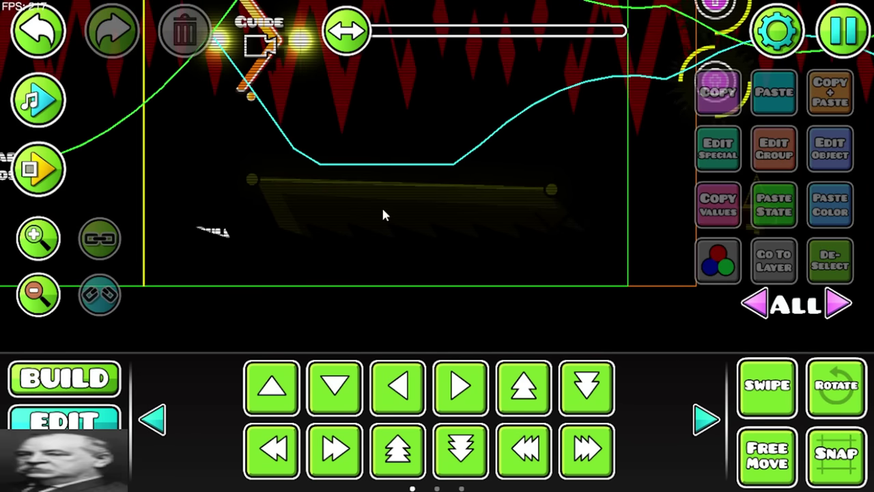
pyautogui.scroll(2, 382, 215)
pyautogui.click(60, 178)
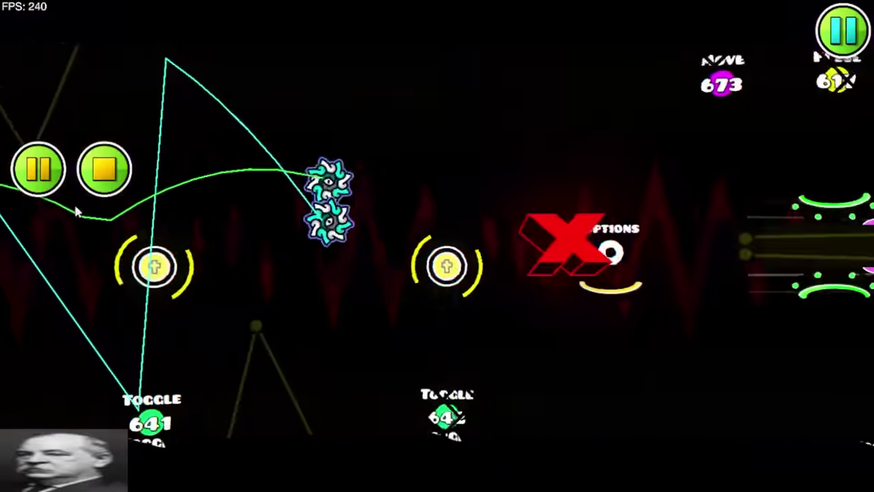
pyautogui.click(104, 169)
# Check the row of X decorations above the waveform section and playtest it again from the start position.
pyautogui.moveTo(176, 282); pyautogui.dragTo(403, 179)
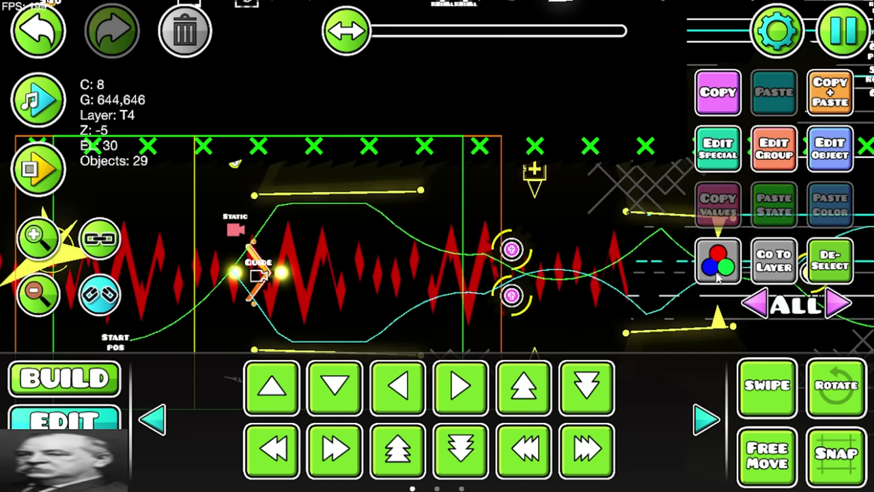
pyautogui.click(750, 381)
pyautogui.moveTo(415, 149); pyautogui.dragTo(316, 157)
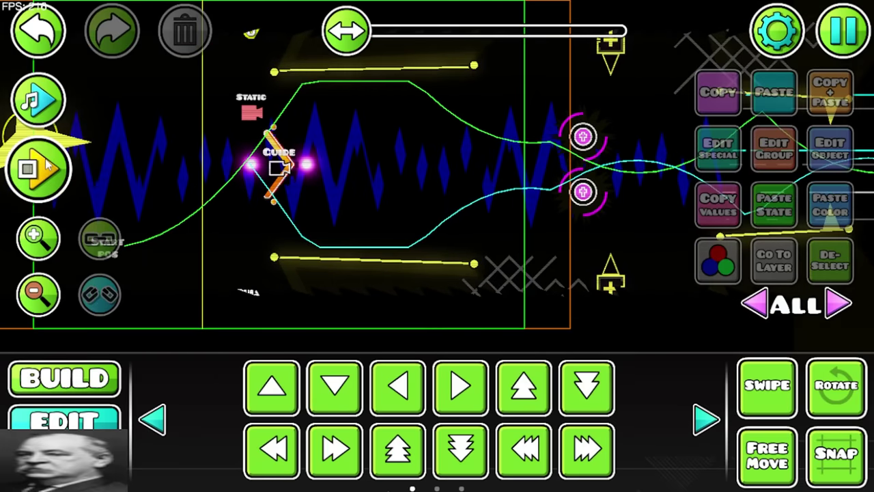
pyautogui.click(40, 167)
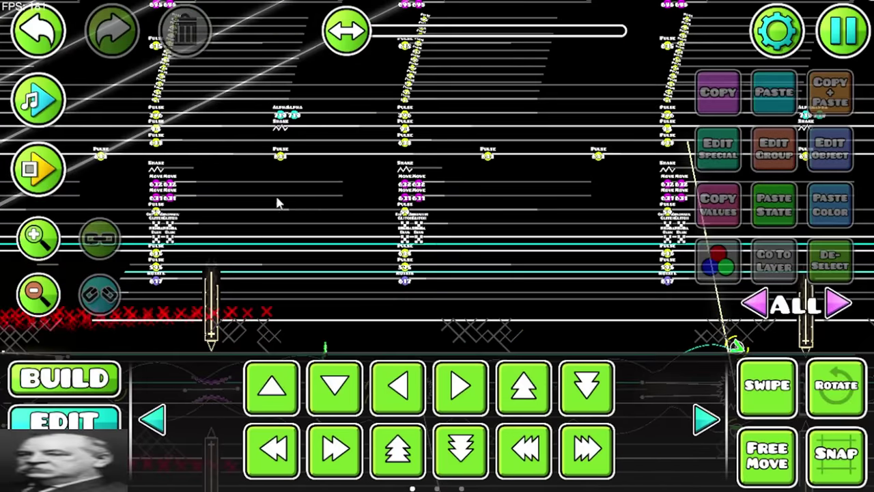
# Examine the pulse and shake triggers and the dual orb section, including a check of the editor's preview options.
pyautogui.moveTo(277, 202); pyautogui.dragTo(435, 220)
pyautogui.scroll(3, 381, 218)
pyautogui.click(381, 205)
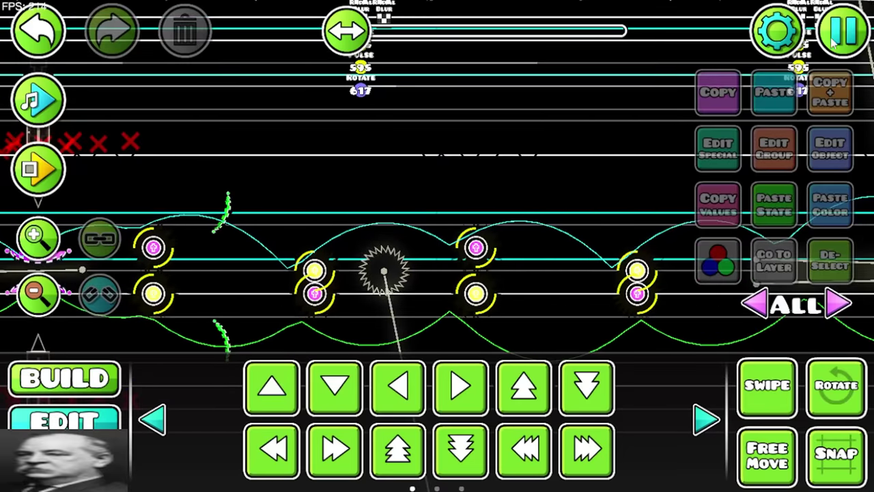
pyautogui.press('Escape')
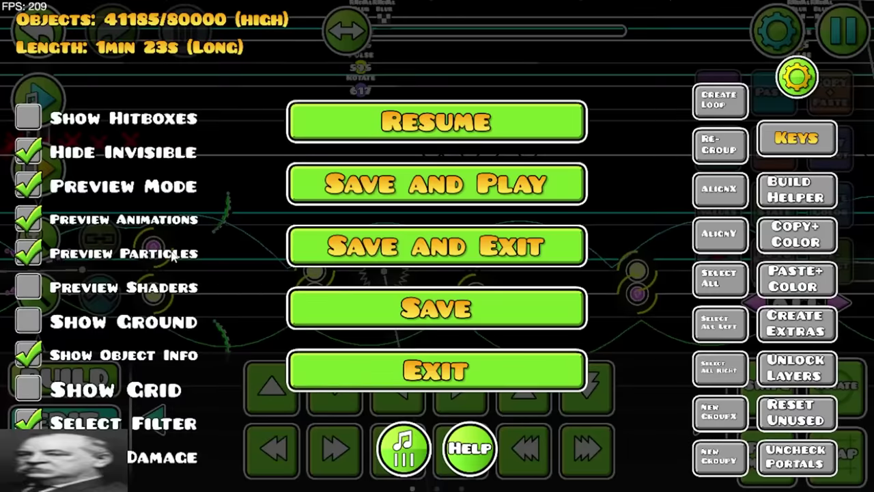
pyautogui.click(364, 123)
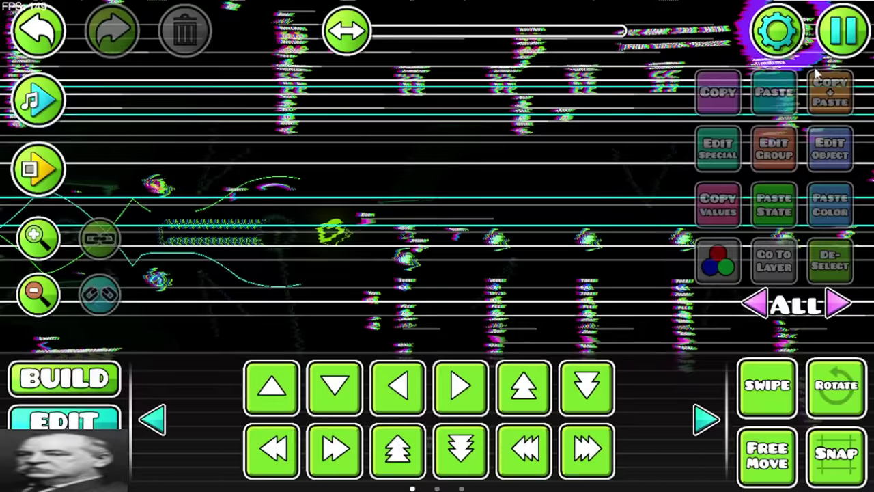
# Preview the music over the red cross section and view the row of red 3D symbols.
pyautogui.press('Escape')
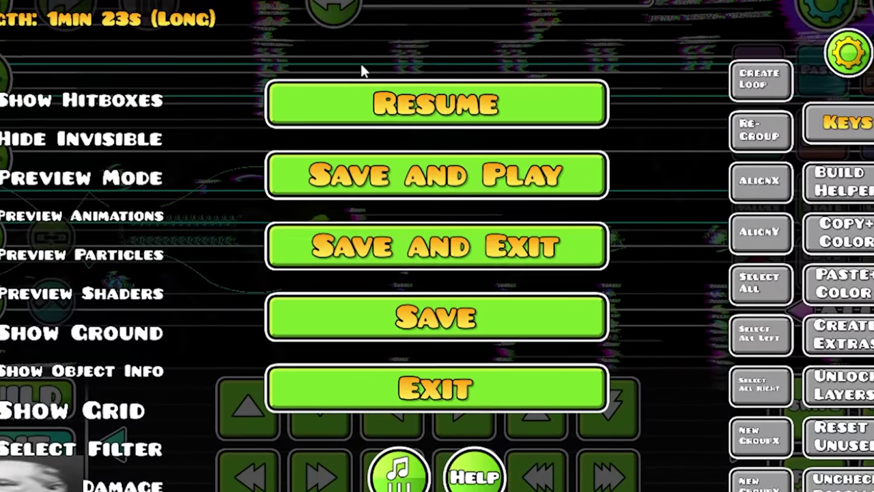
pyautogui.click(410, 80)
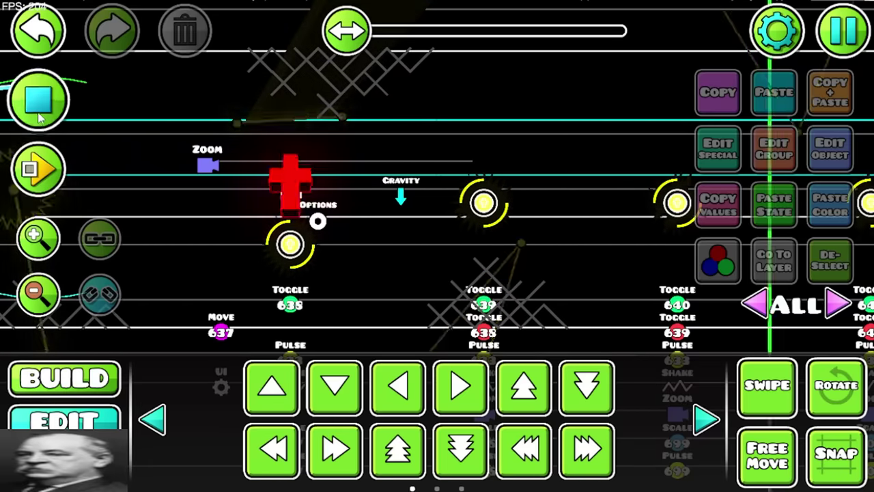
pyautogui.click(40, 116)
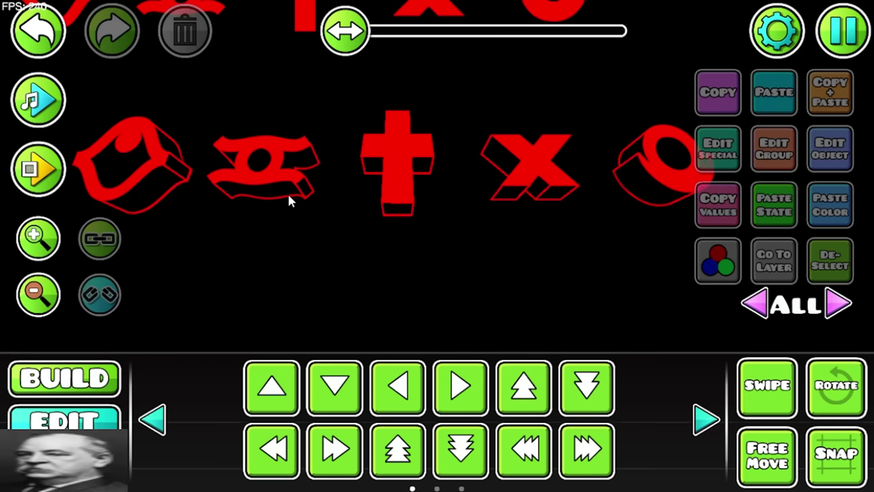
pyautogui.click(38, 301)
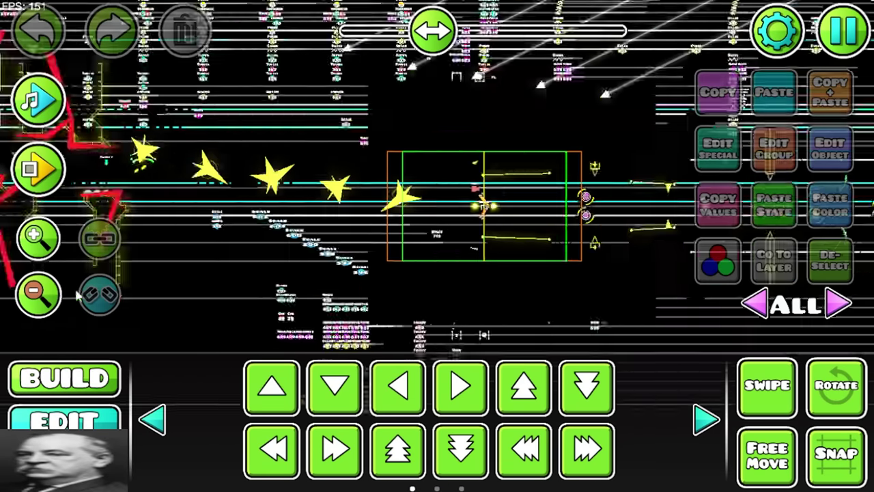
# Inspect the toggle triggers on editor layer 15 and preview the music over them.
pyautogui.moveTo(332, 185); pyautogui.dragTo(279, 203)
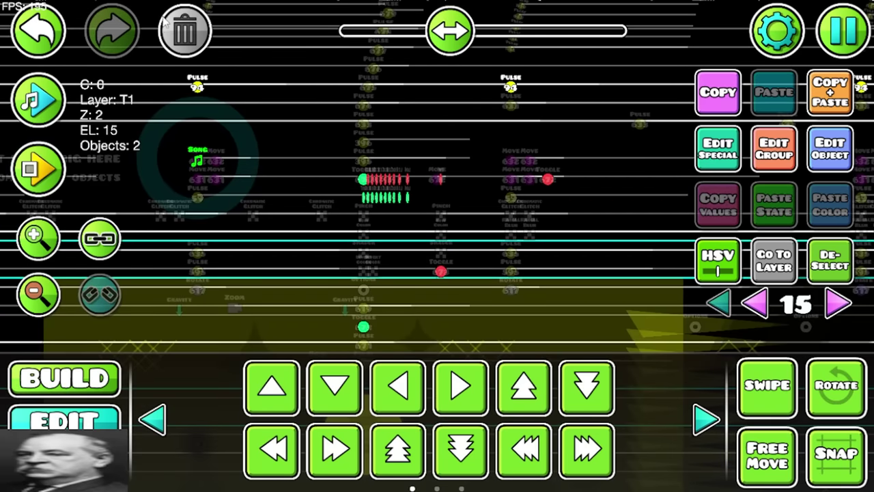
pyautogui.click(37, 99)
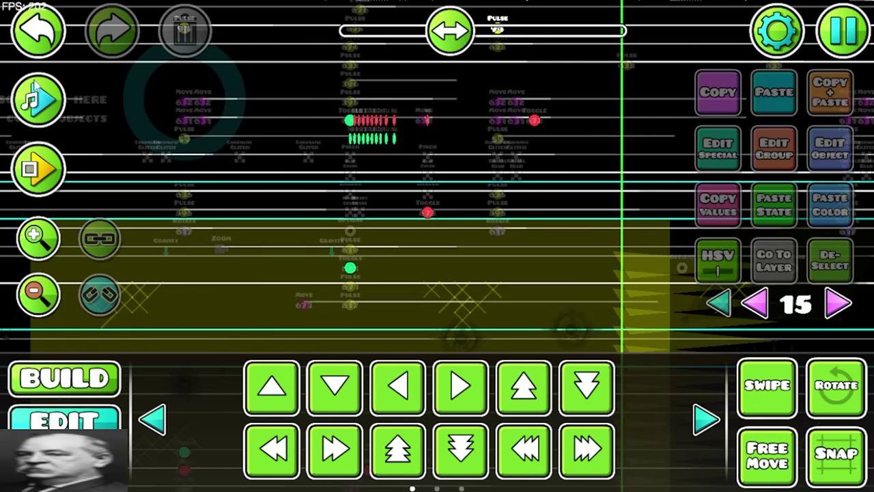
pyautogui.moveTo(323, 184); pyautogui.dragTo(284, 191)
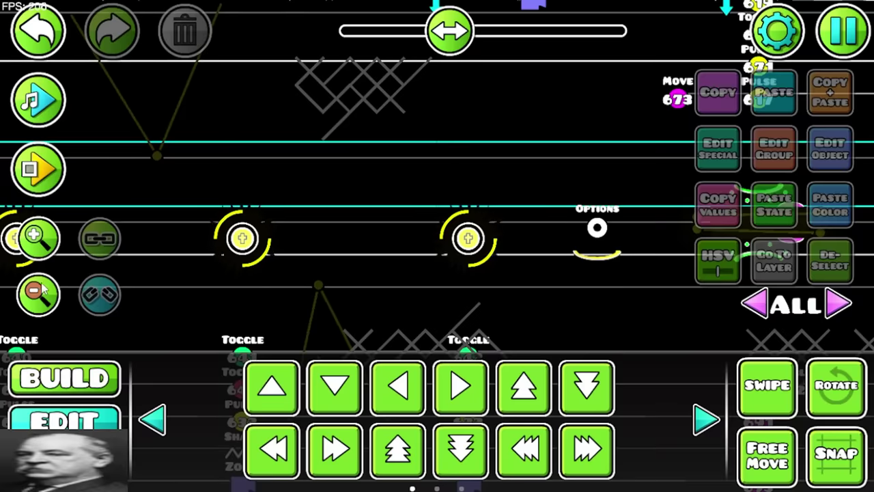
# Open the CD PLAYTEST level from My Levels to play the old version and view it in the editor.
pyautogui.click(171, 277)
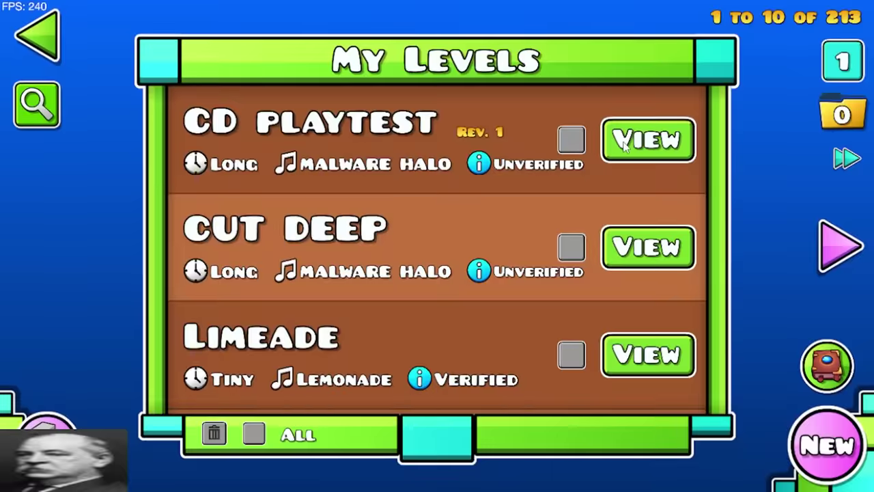
pyautogui.click(625, 142)
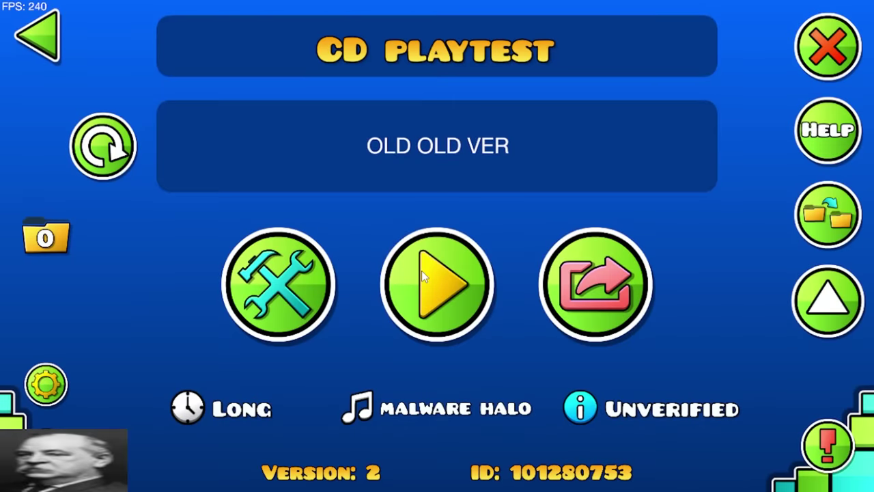
pyautogui.click(423, 269)
pyautogui.click(278, 284)
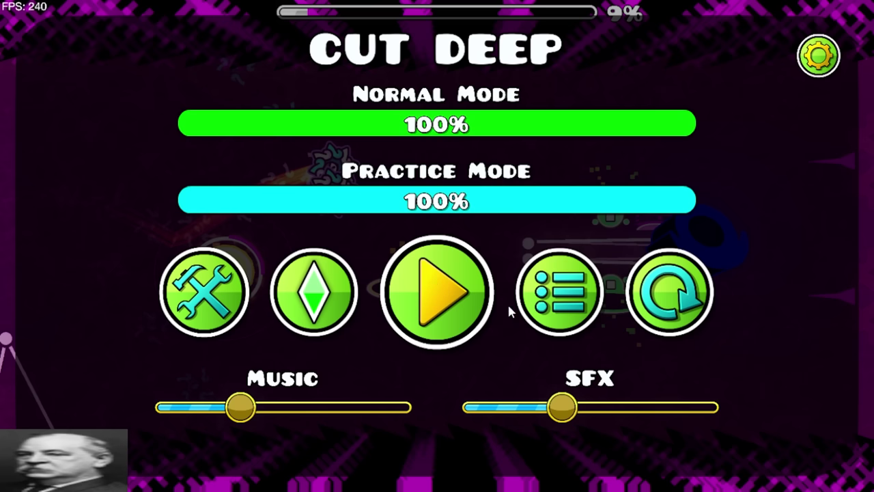
# Play the early sections of CUT DEEP in normal mode, pausing and resuming to compare the visuals.
pyautogui.press('Escape')
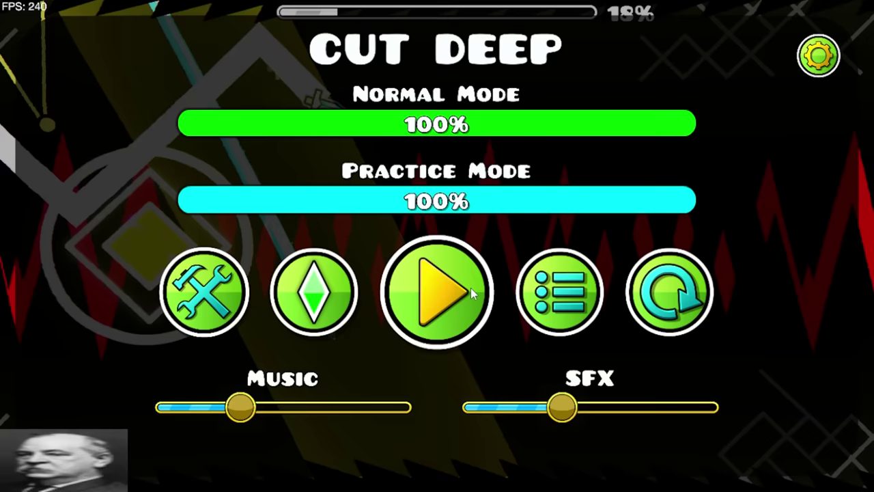
pyautogui.click(481, 301)
pyautogui.press('Escape')
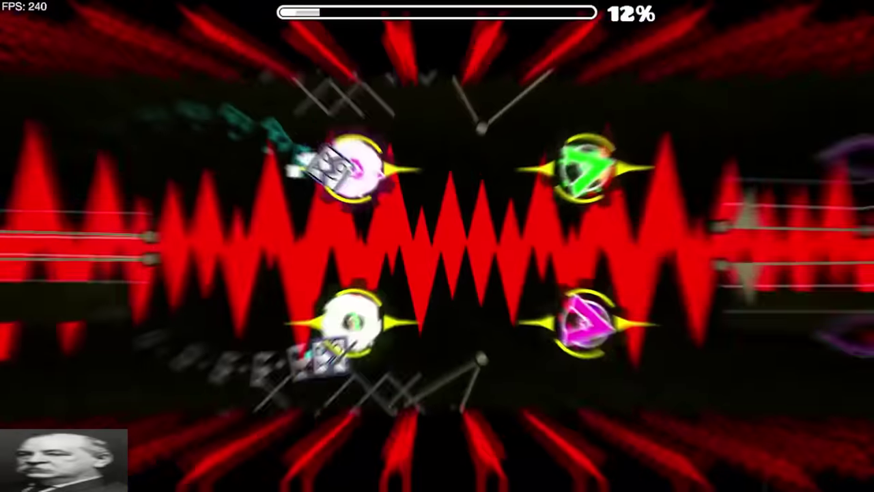
pyautogui.press('Escape')
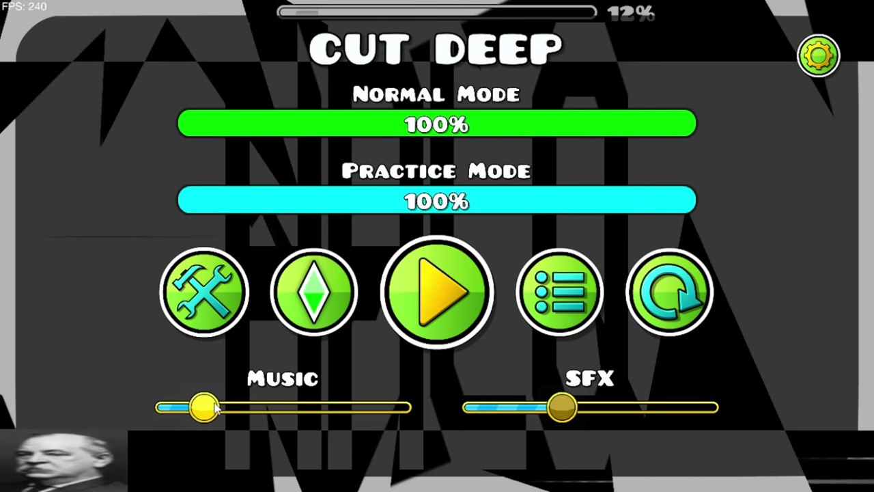
# Leave the CUT DEEP attempt and open the published level's description and comments.
pyautogui.press('Escape')
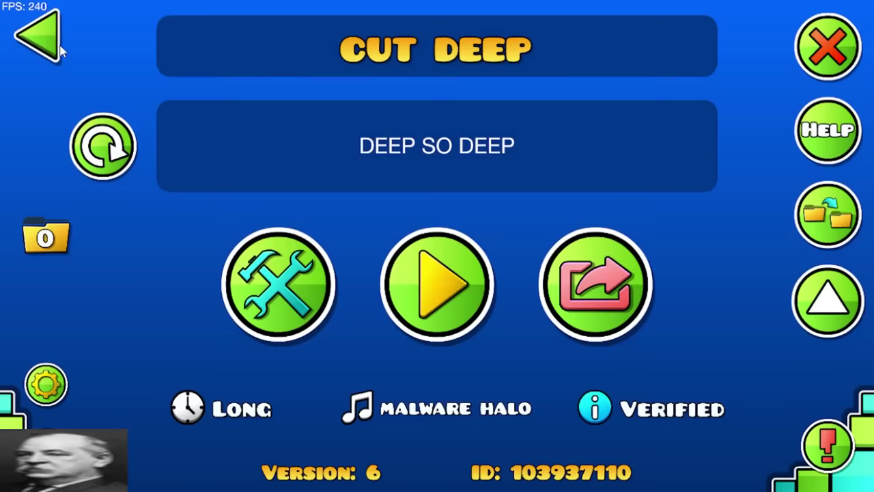
pyautogui.click(39, 39)
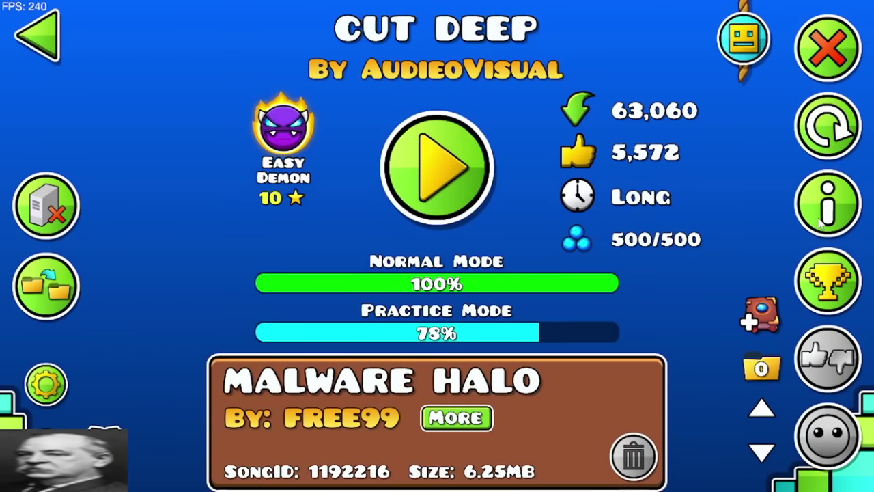
pyautogui.click(819, 205)
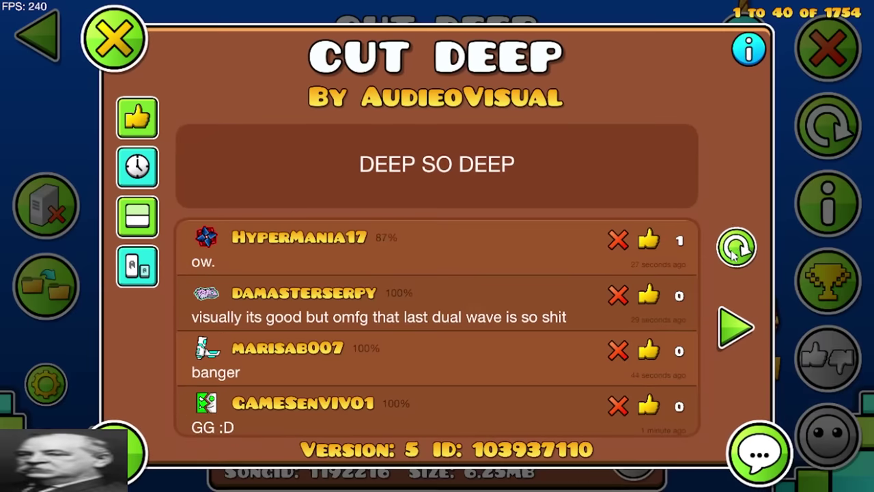